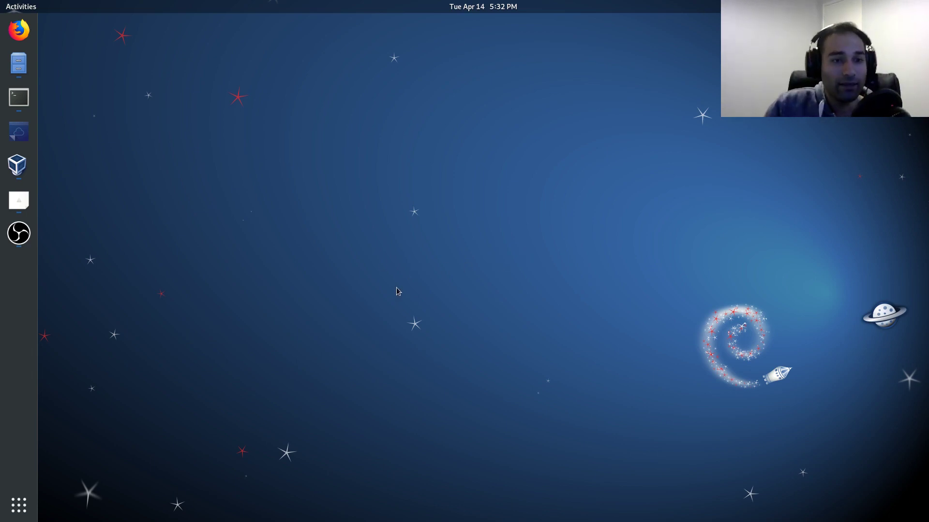
# Launch Electrum by searching 'elec' in Activities.
pyautogui.click(9, 510)
pyautogui.write('elec')
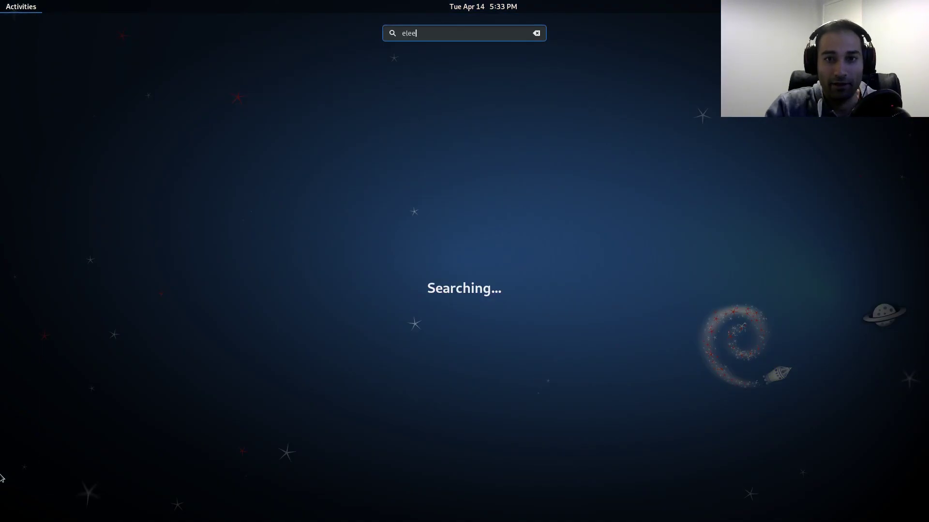
pyautogui.press('Return')
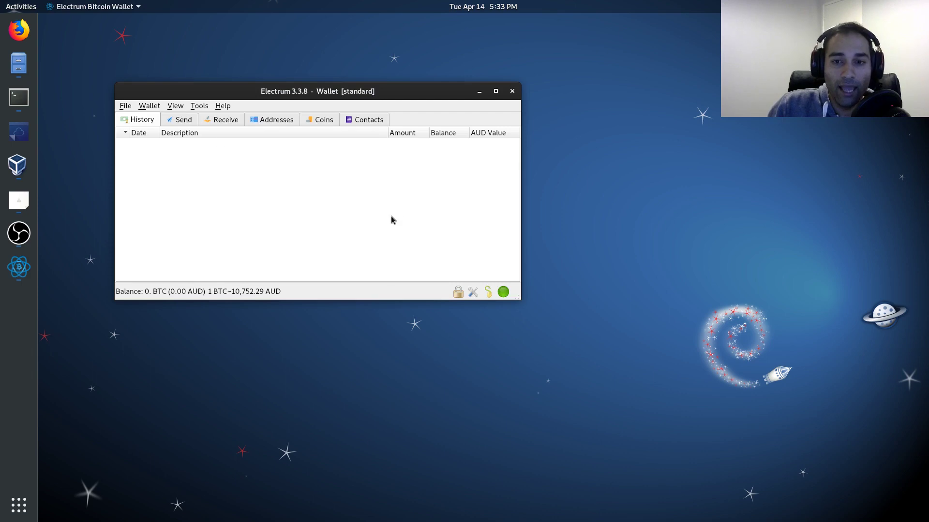
# Check the network Overview and Server tabs to confirm the 192.168.2.89 node, then close.
pyautogui.click(503, 293)
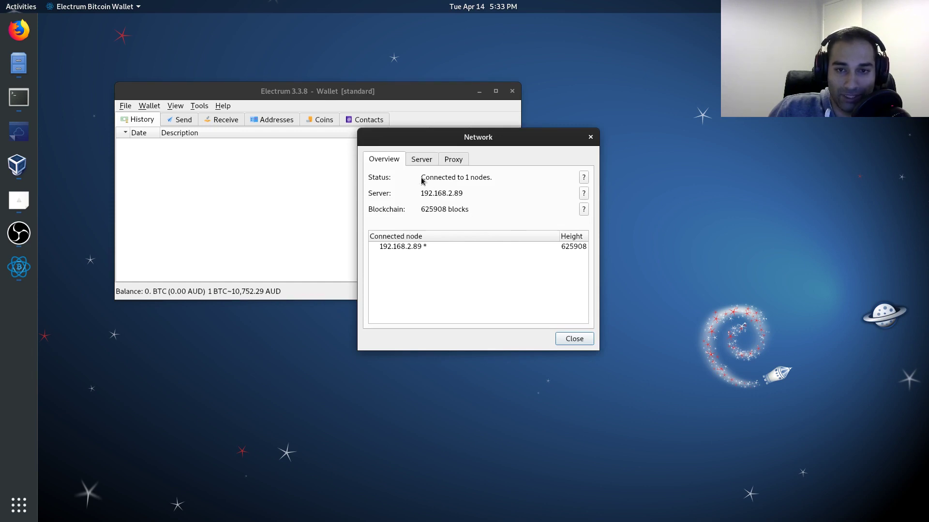
pyautogui.click(429, 164)
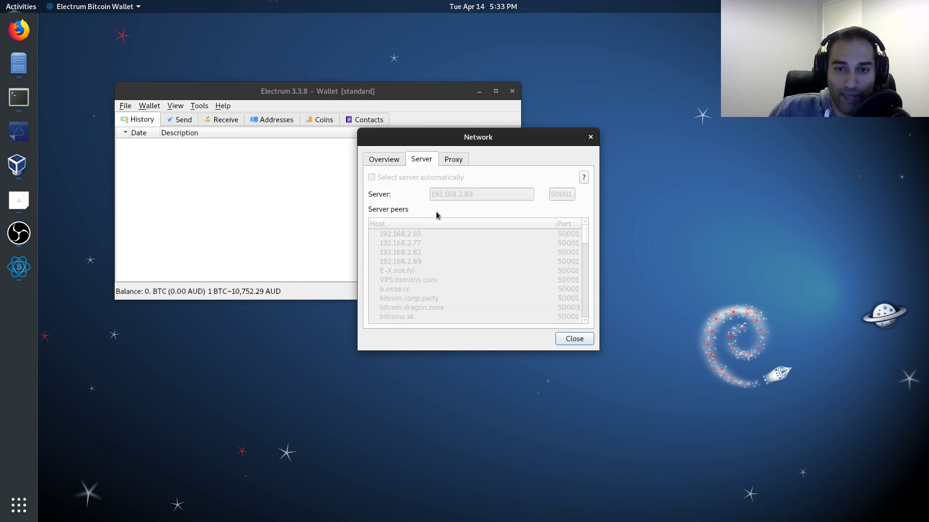
pyautogui.click(404, 161)
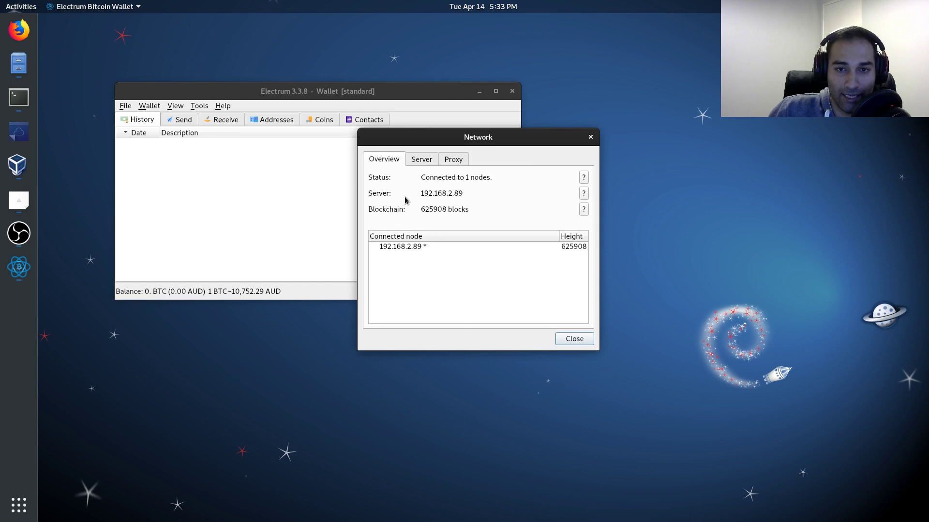
pyautogui.click(468, 246)
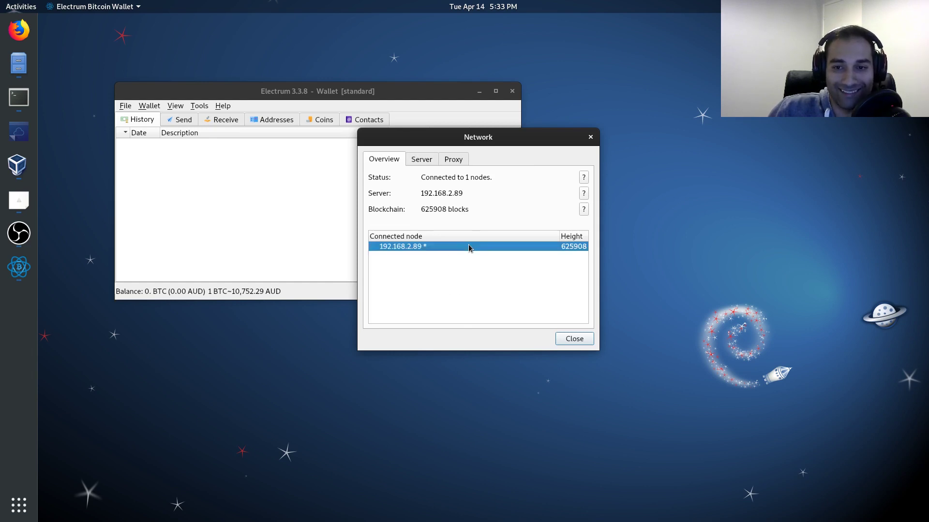
pyautogui.click(565, 343)
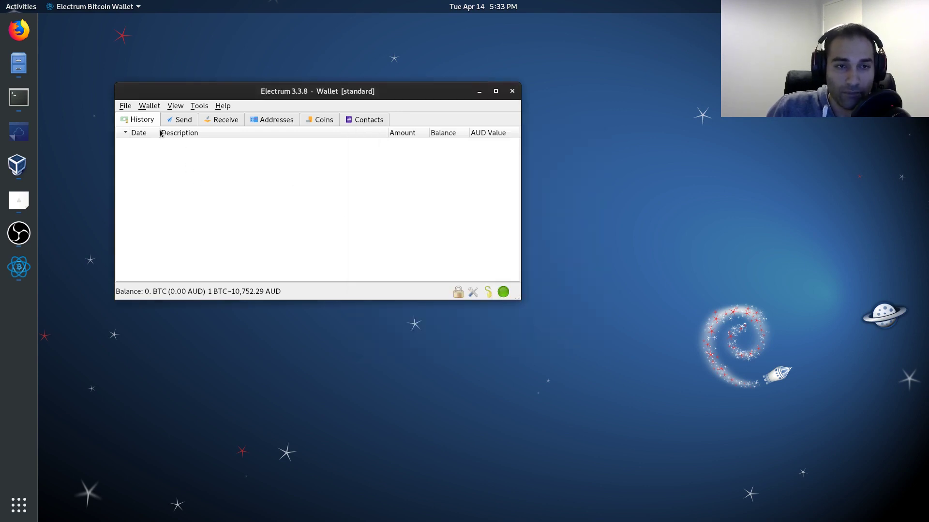
# Open new-wallet.json from the STRONTIUM drive, answering No to reconnecting the Coldcard.
pyautogui.hotkey('ctrl', 'o')
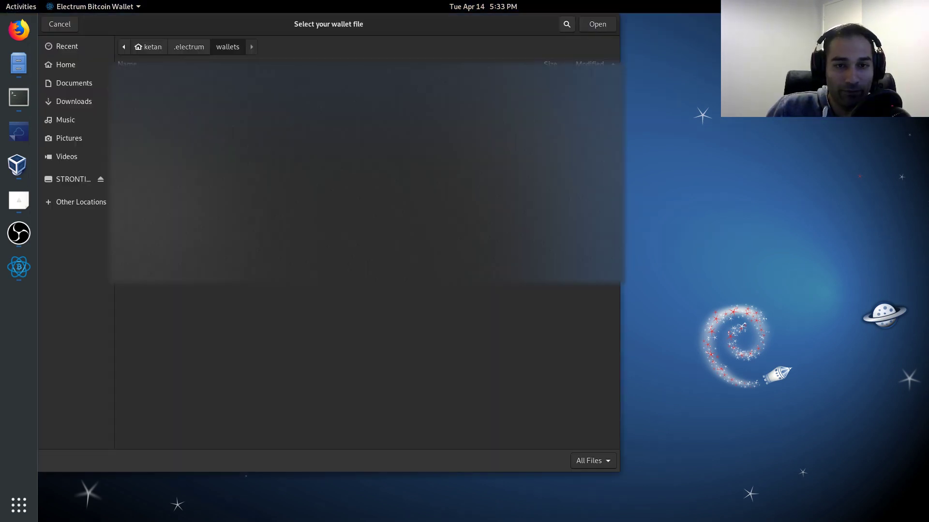
pyautogui.click(73, 180)
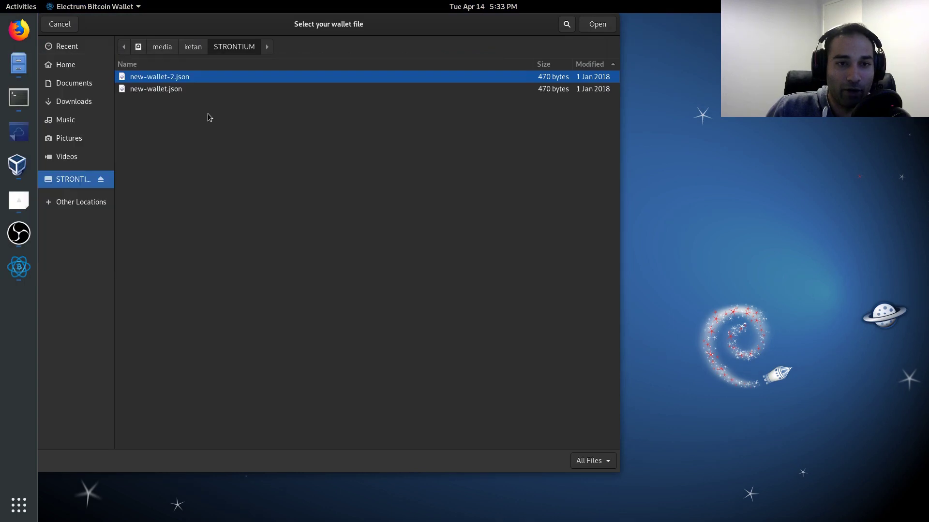
pyautogui.click(170, 90)
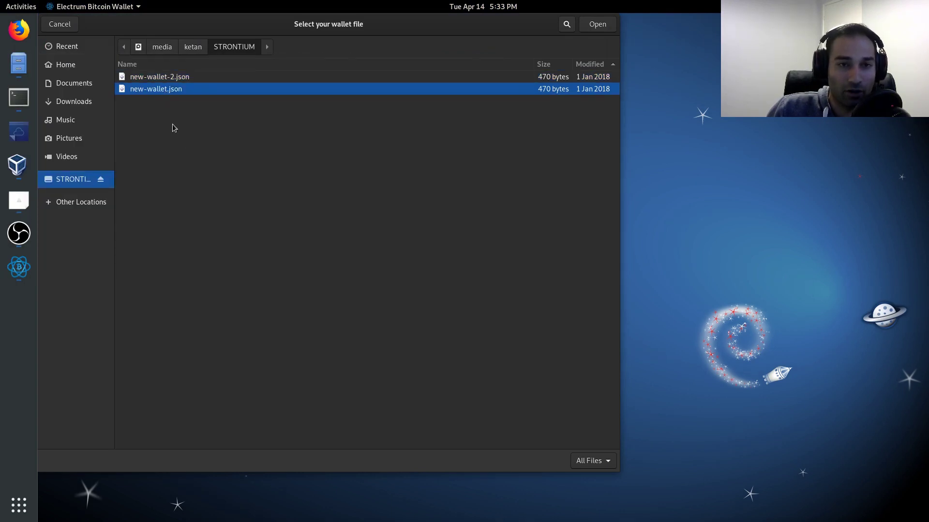
pyautogui.press('Return')
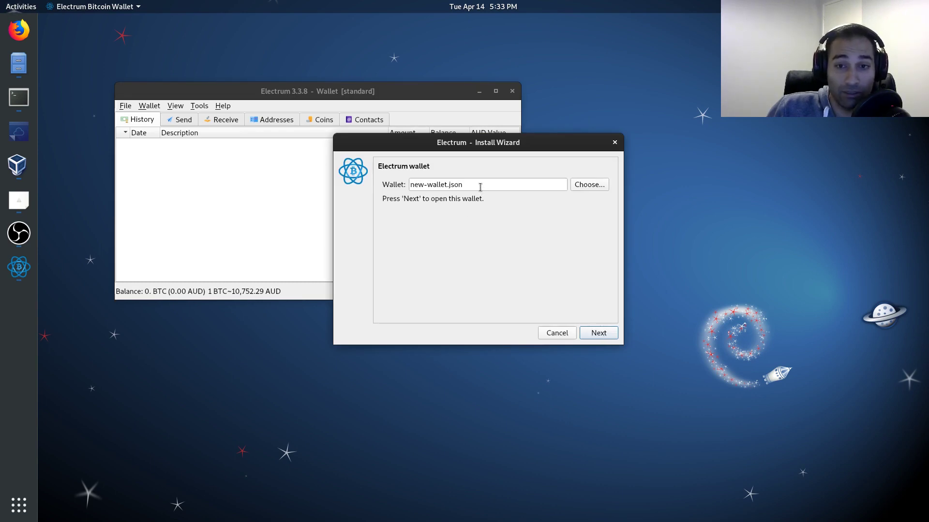
pyautogui.click(600, 334)
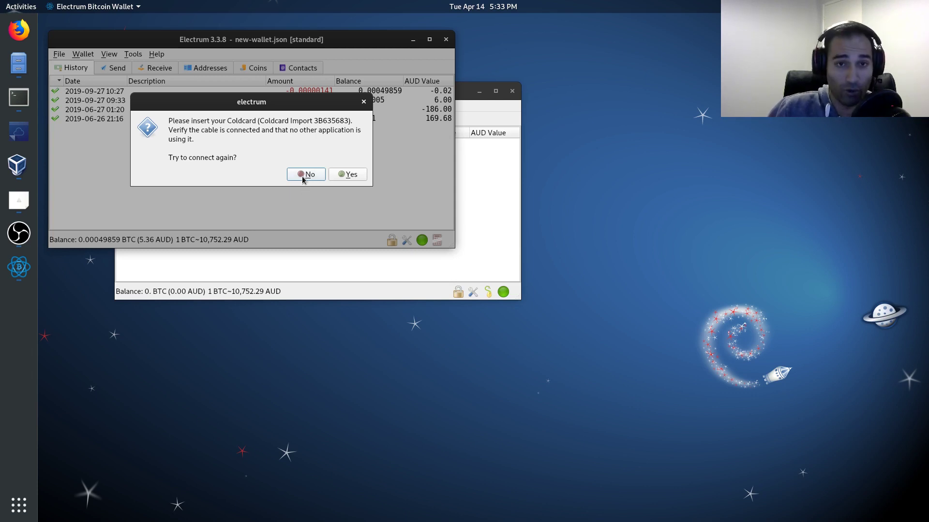
pyautogui.click(304, 175)
pyautogui.moveTo(262, 41); pyautogui.dragTo(350, 132)
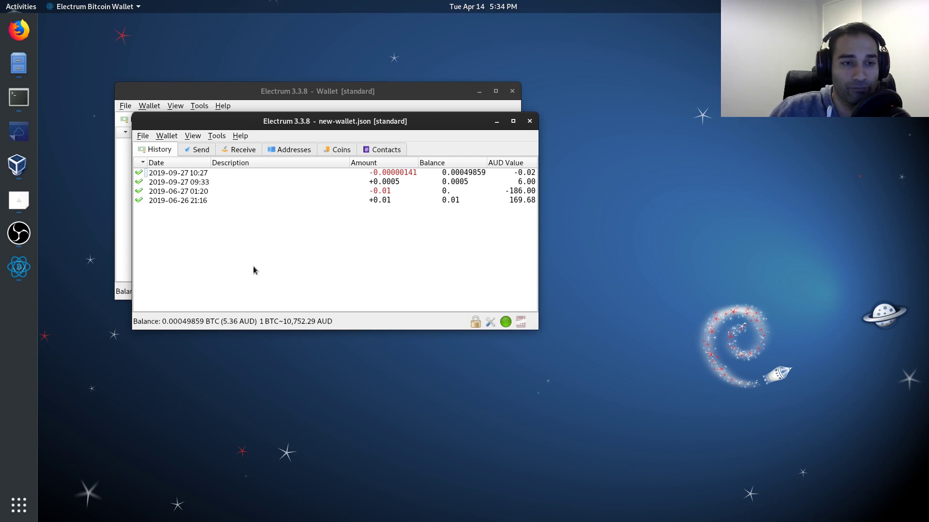
pyautogui.moveTo(374, 123); pyautogui.dragTo(392, 119)
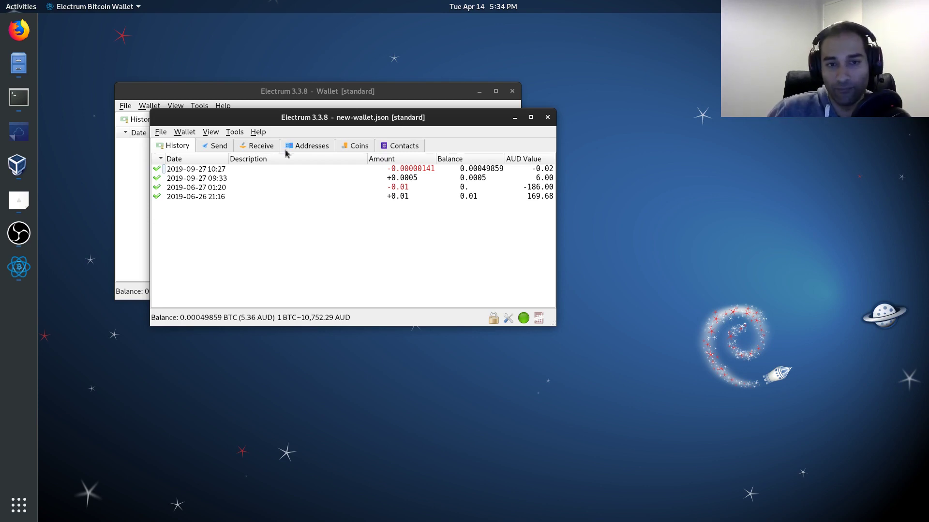
pyautogui.click(234, 132)
pyautogui.click(239, 121)
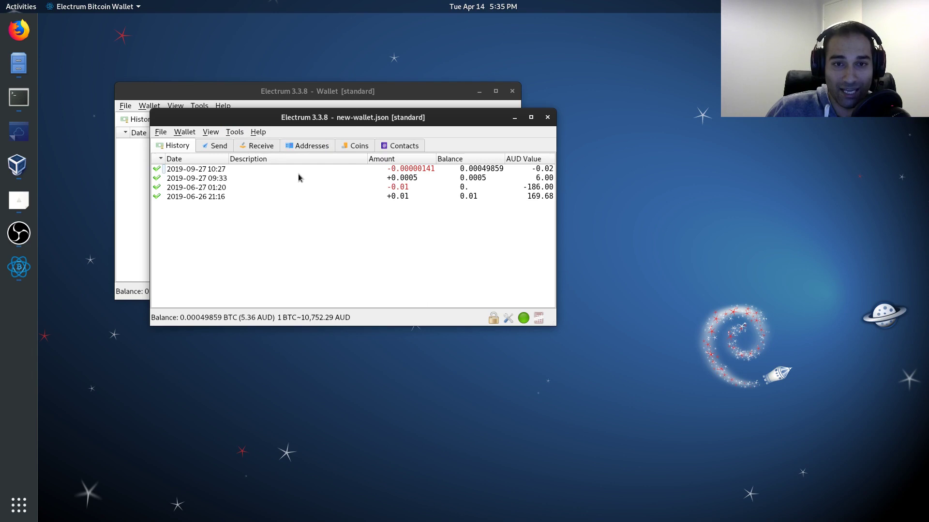
# Generate a fresh receiving address for this wallet and copy it.
pyautogui.click(247, 153)
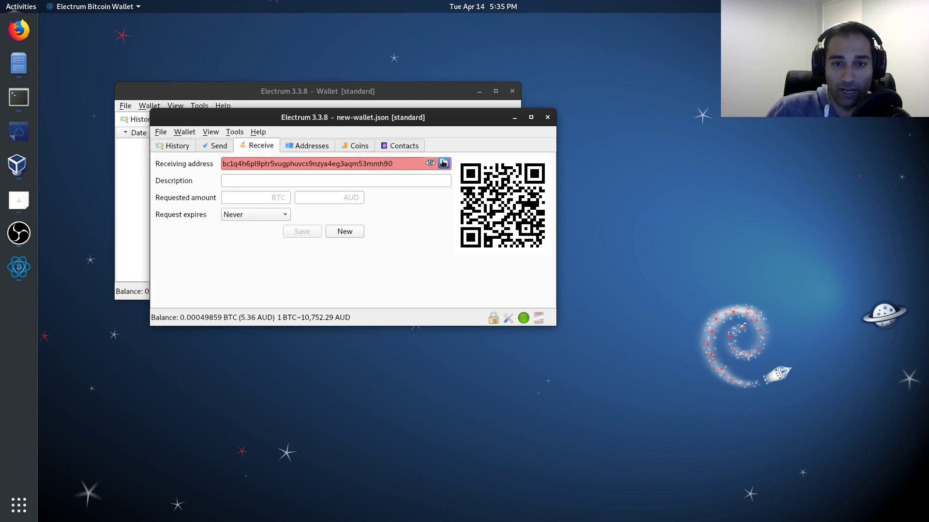
pyautogui.click(359, 233)
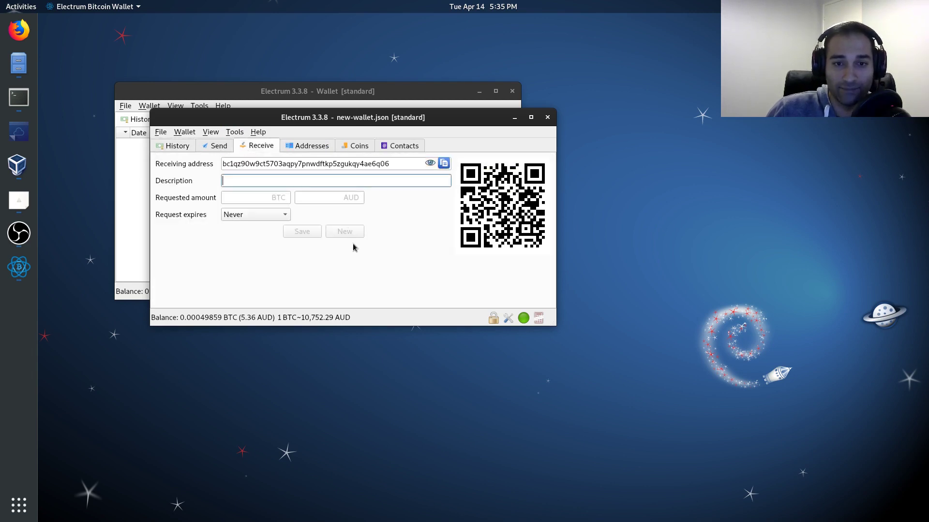
pyautogui.click(444, 164)
# Draft a payment to that address described 'test123' for the maximum 0.00049681 BTC.
pyautogui.click(218, 149)
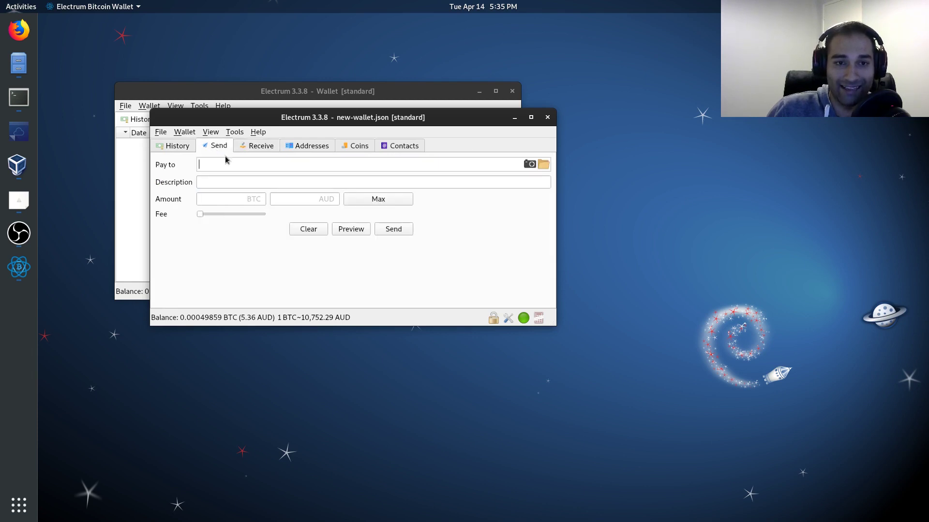
pyautogui.rightClick(267, 165)
pyautogui.click(294, 223)
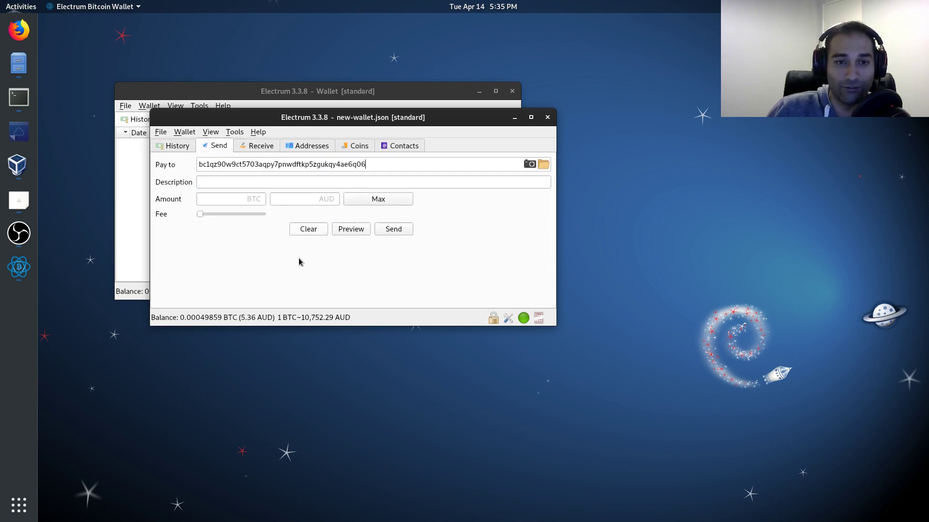
pyautogui.click(239, 183)
pyautogui.write('test123')
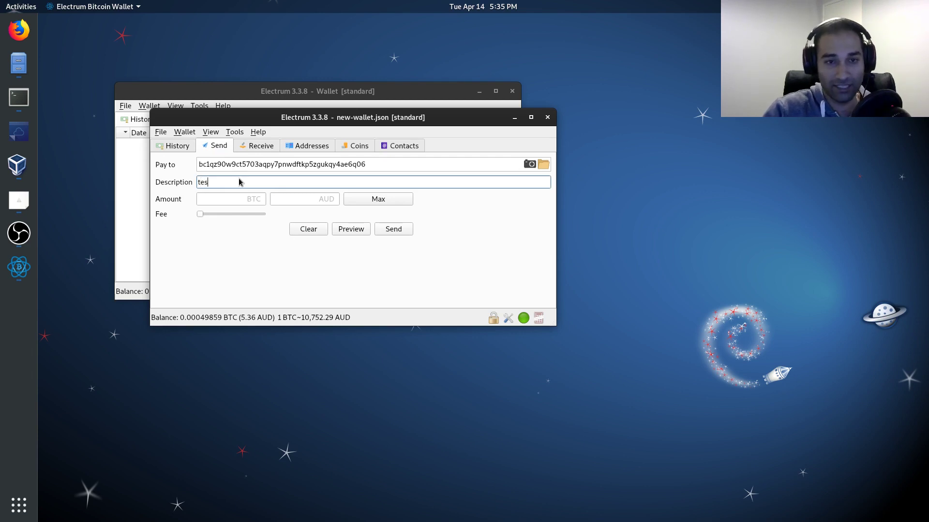
pyautogui.click(380, 200)
pyautogui.moveTo(201, 217)
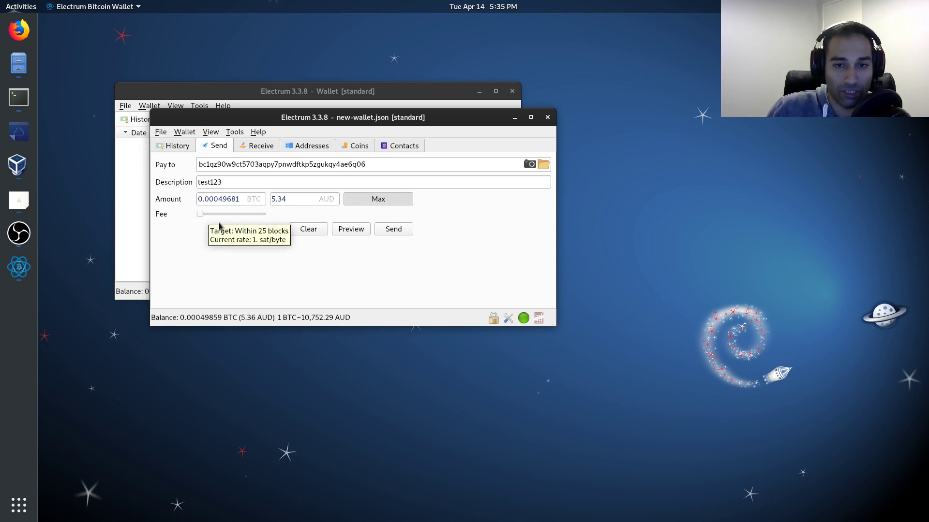
# Preview the unsigned test123 transaction and inspect its ID, description and status.
pyautogui.click(357, 234)
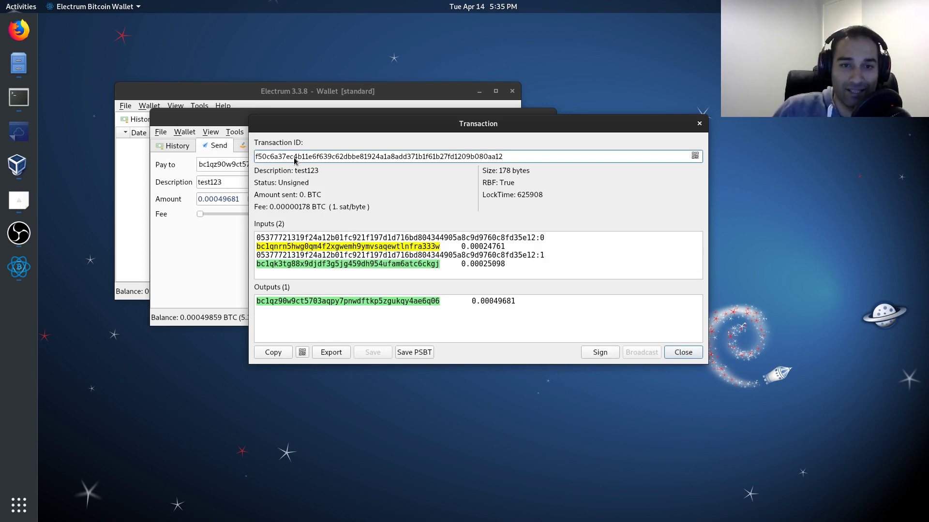
pyautogui.moveTo(293, 156); pyautogui.dragTo(352, 157)
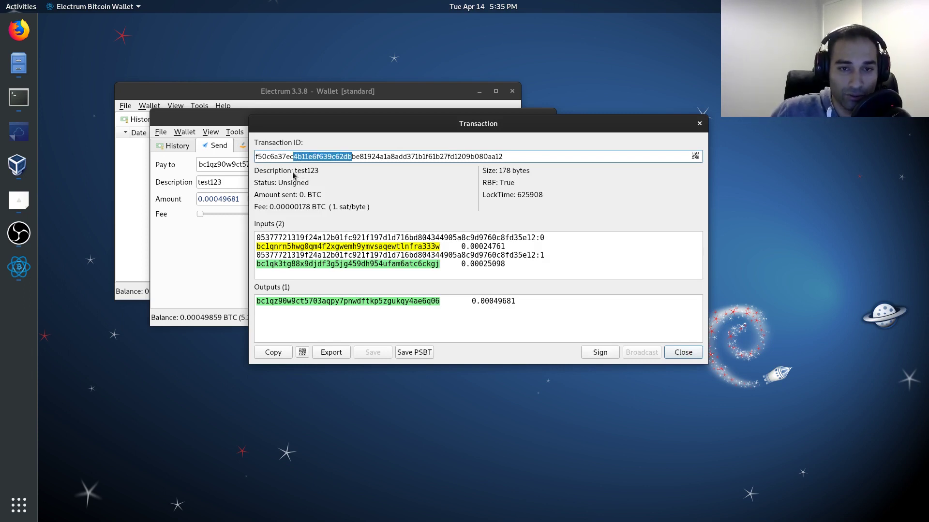
pyautogui.moveTo(294, 171); pyautogui.dragTo(310, 172)
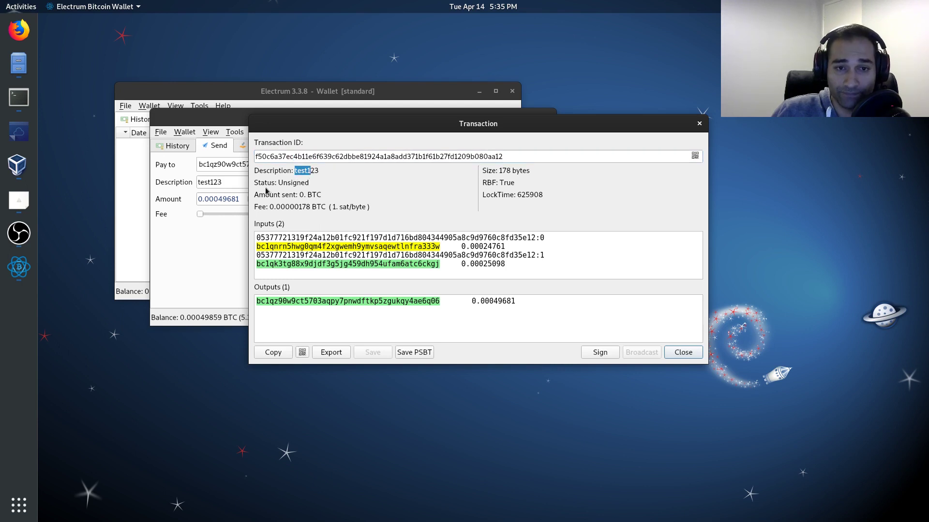
pyautogui.moveTo(255, 183); pyautogui.dragTo(314, 187)
pyautogui.click(314, 187)
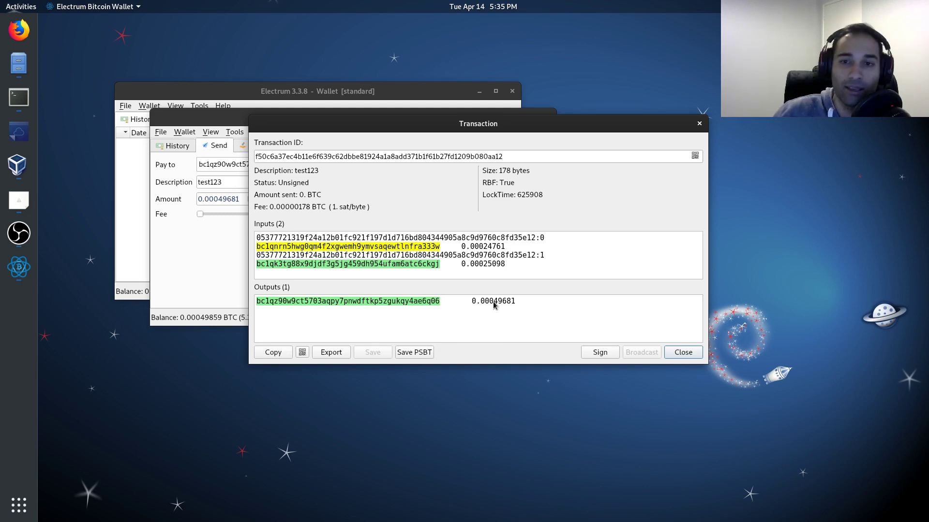
# Save the unsigned transaction as new-wallet.json-200414-1736.psbt on STRONTIUM.
pyautogui.click(416, 354)
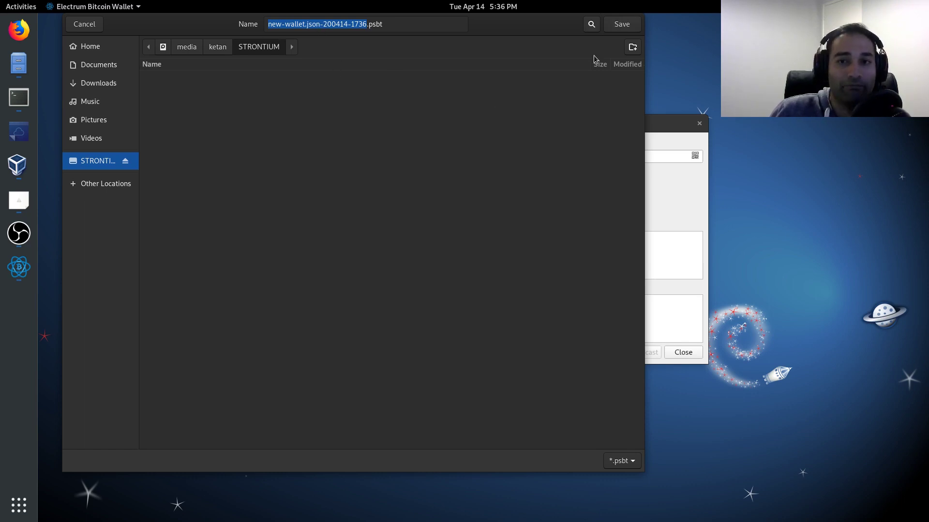
pyautogui.click(622, 25)
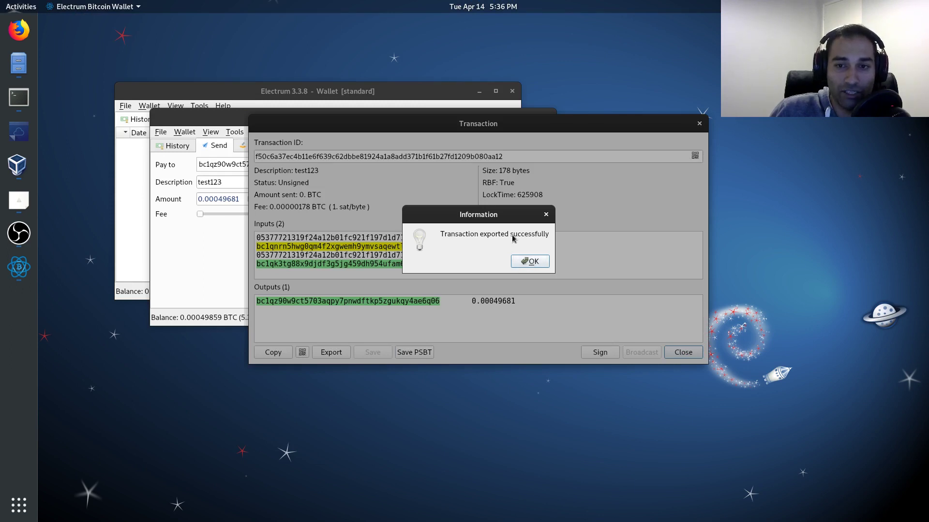
# Dismiss the 'Transaction exported successfully' message.
pyautogui.click(536, 264)
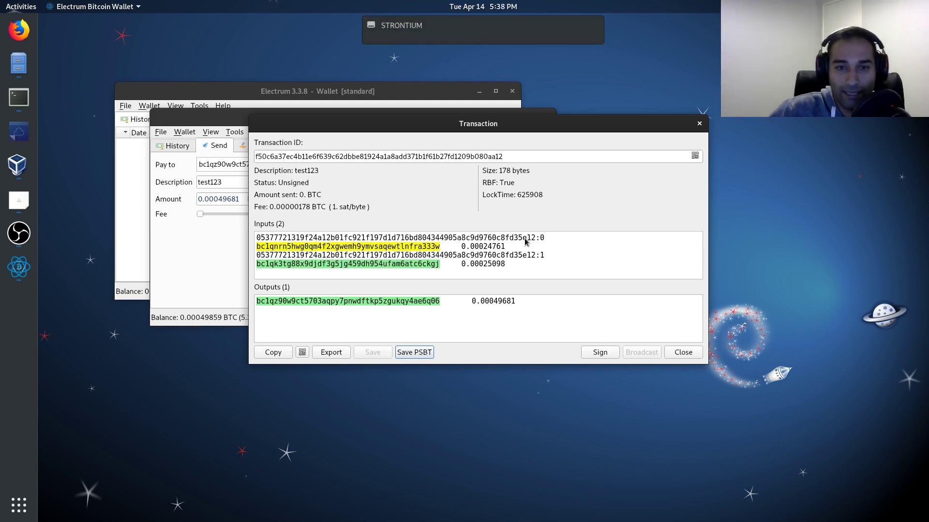
pyautogui.click(696, 355)
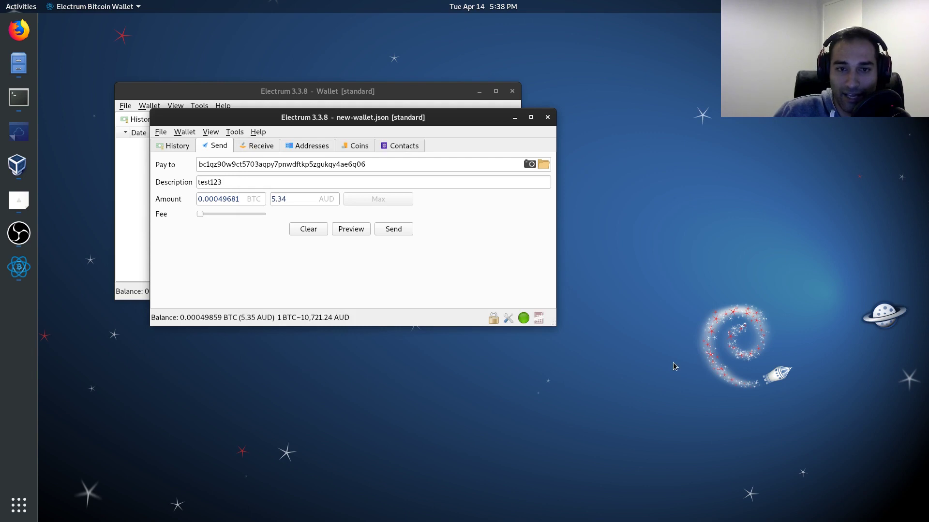
pyautogui.moveTo(334, 124); pyautogui.dragTo(328, 116)
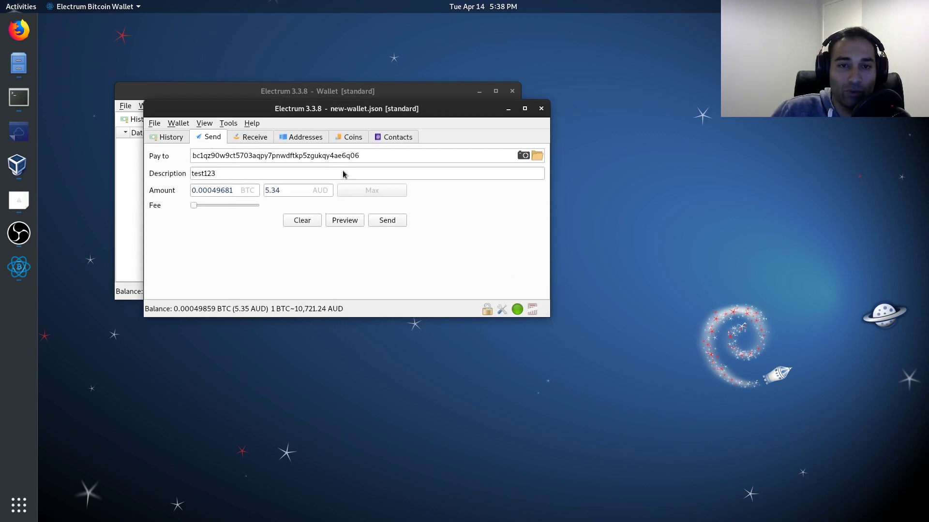
pyautogui.click(229, 125)
pyautogui.moveTo(260, 219)
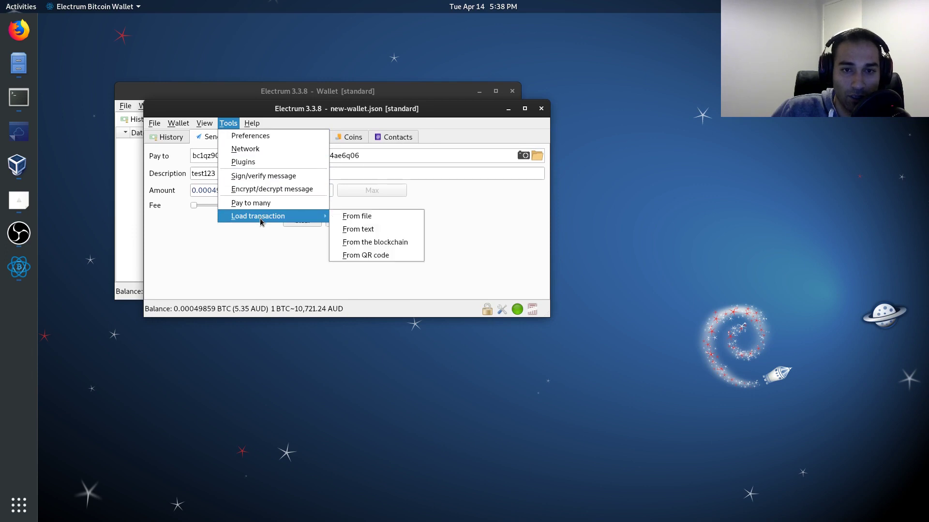
pyautogui.click(358, 217)
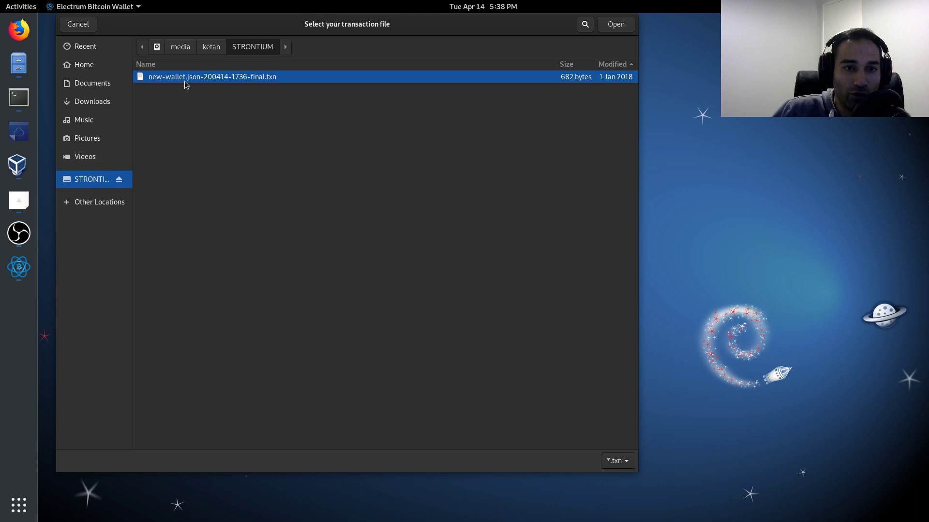
pyautogui.doubleClick(256, 81)
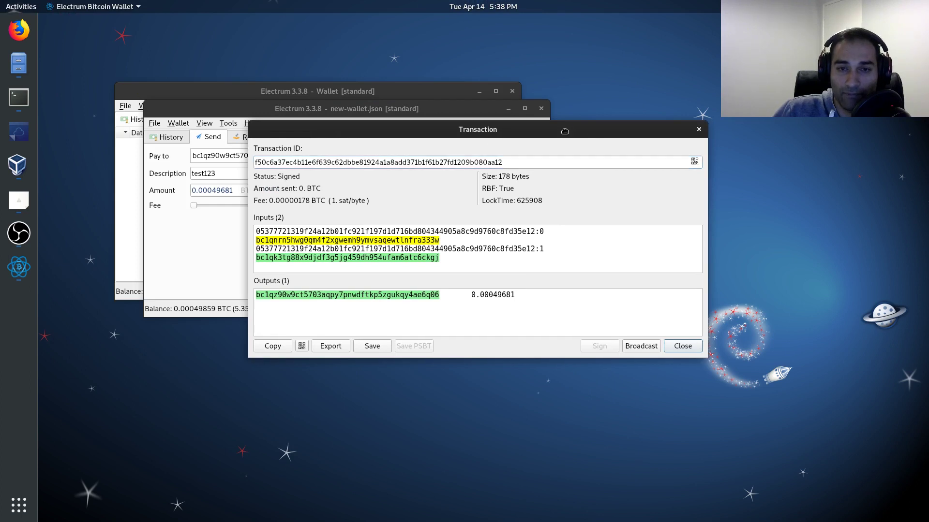
# Verify the loaded transaction's status reads 'Signed', repositioning its window.
pyautogui.moveTo(576, 135); pyautogui.dragTo(538, 133)
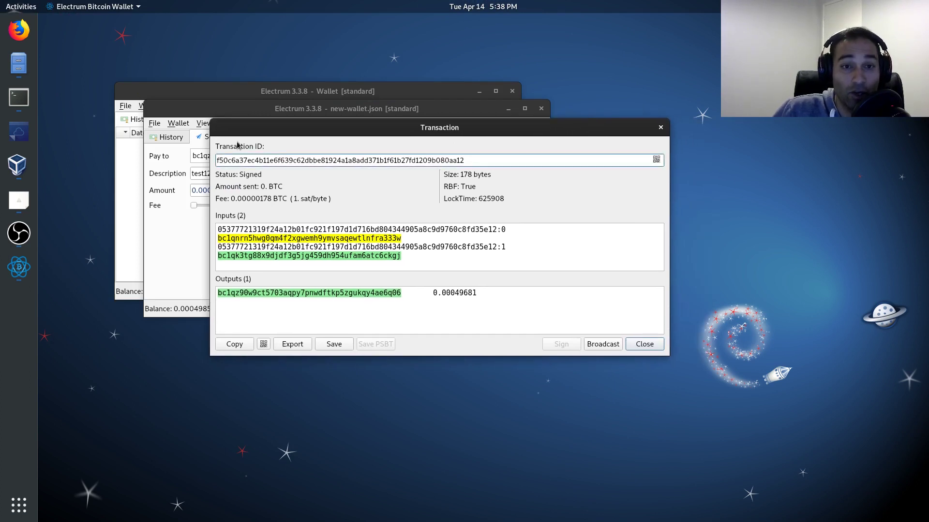
pyautogui.moveTo(221, 178); pyautogui.dragTo(265, 178)
pyautogui.click(265, 178)
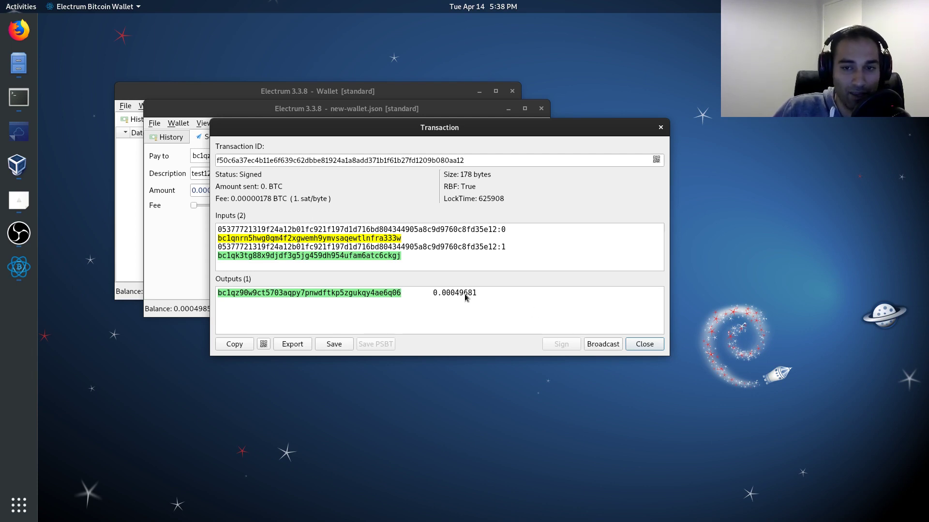
pyautogui.moveTo(482, 135); pyautogui.dragTo(466, 132)
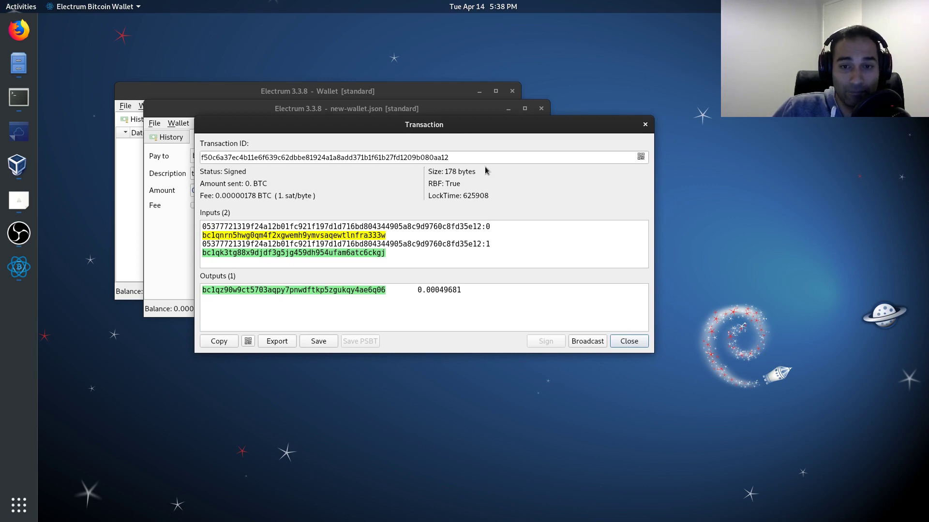
# Close the signed transaction and confirm the 192.168.2.89 connection in the Network dialog.
pyautogui.click(629, 342)
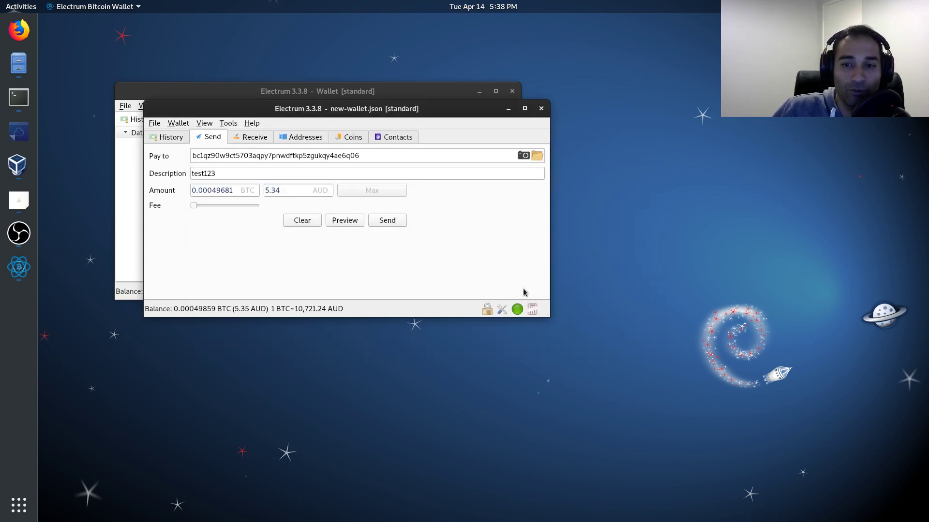
pyautogui.click(518, 309)
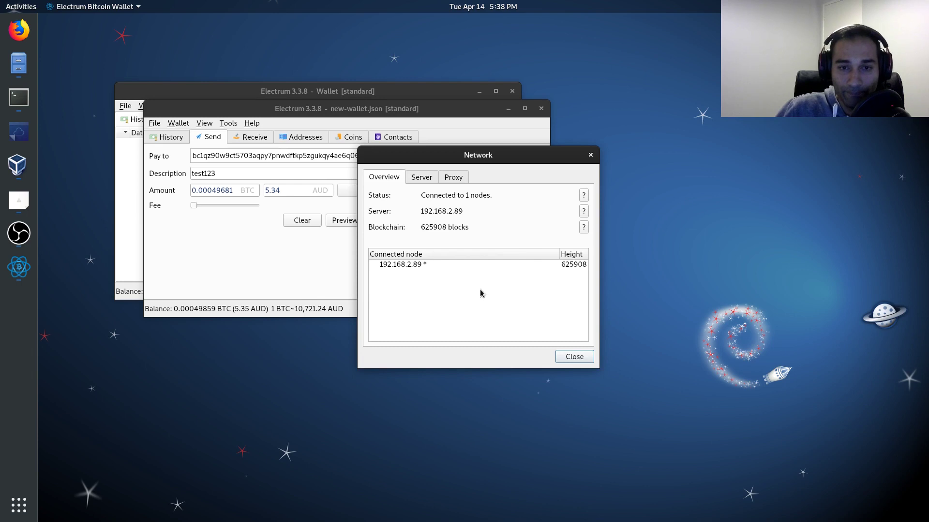
pyautogui.click(297, 296)
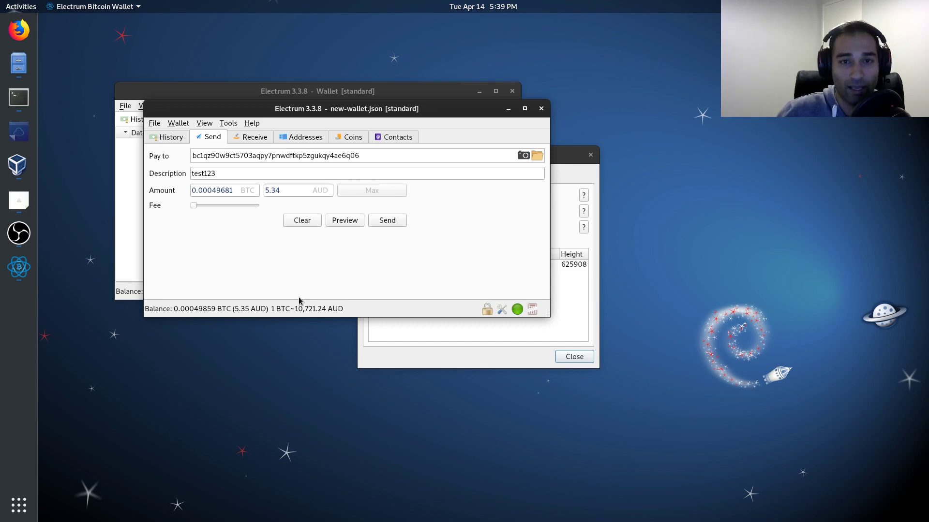
# Open coldcardwallet.com/docs in Firefox and scroll to the Learn About Your New Coldcard list.
pyautogui.click(18, 38)
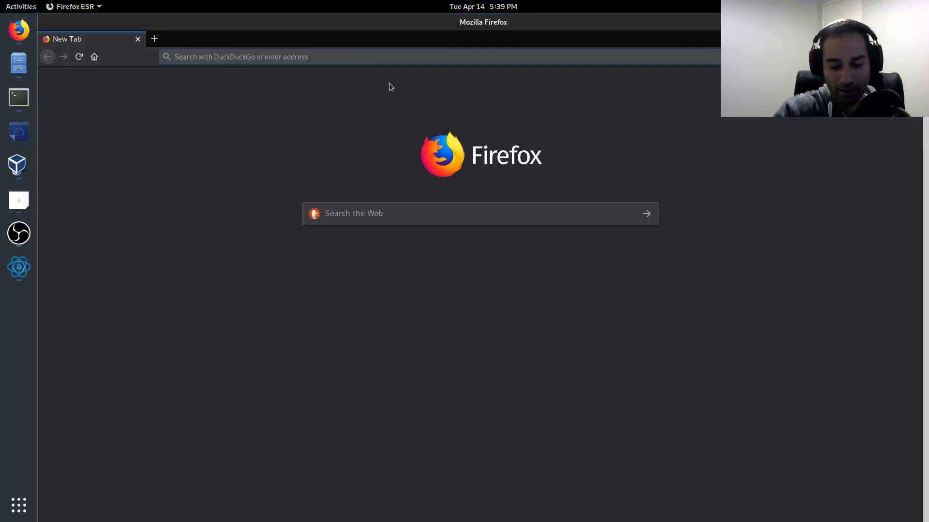
pyautogui.write('coldcardwal')
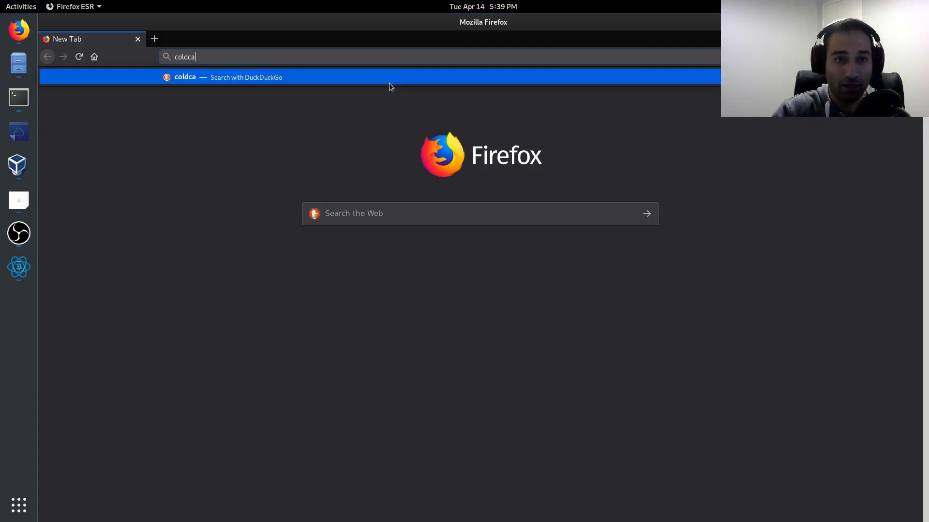
pyautogui.write('let.com')
pyautogui.press('Return')
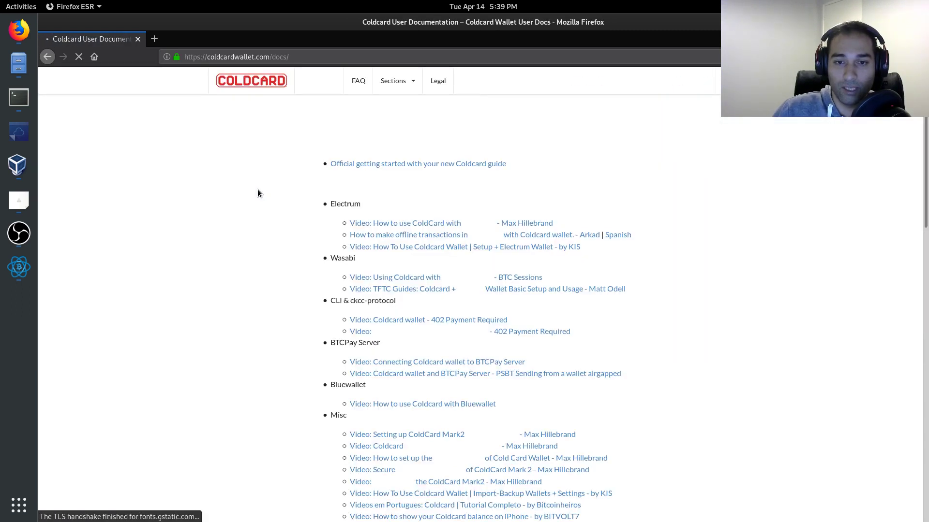
pyautogui.scroll(-5, 257, 193)
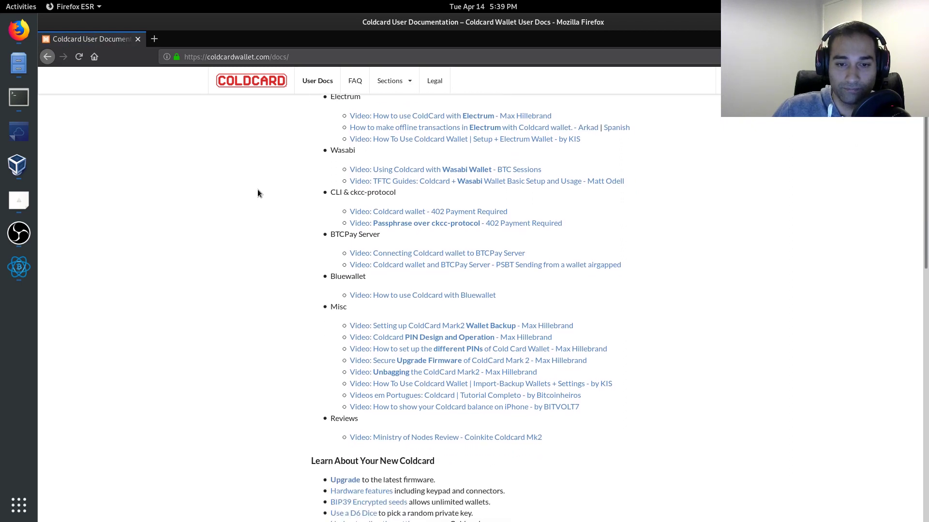
pyautogui.scroll(-2, 257, 193)
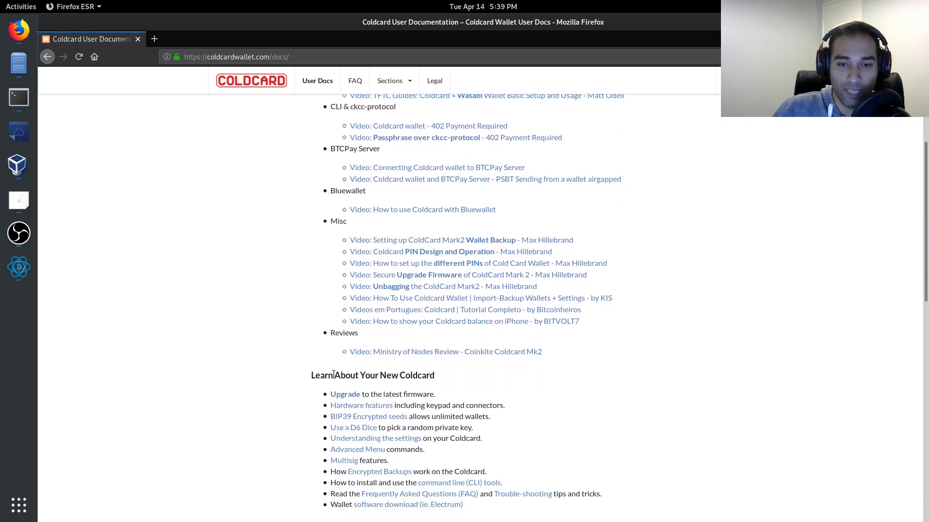
# From the Upgrade Firmware page, save 2020-02-27T1355-v3.1.2-coldcard.dfu onto the STRONTIUM SD card.
pyautogui.click(337, 400)
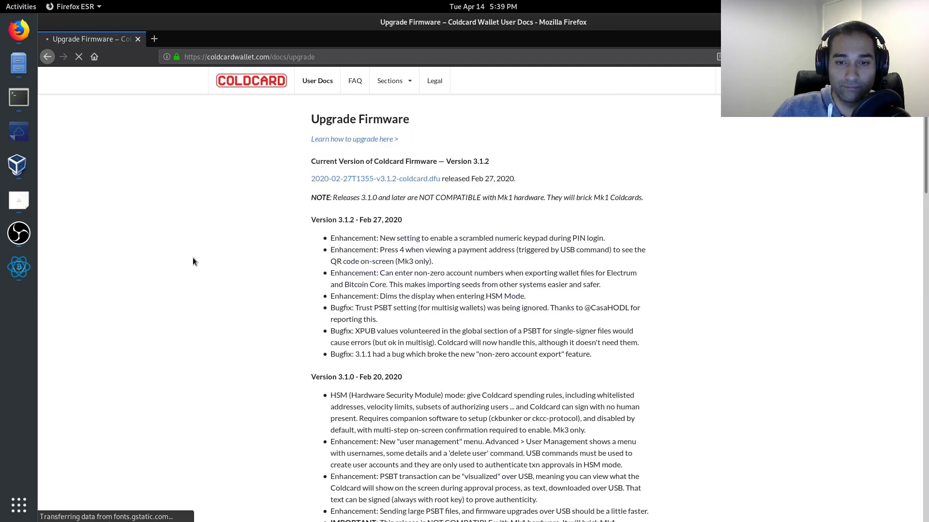
pyautogui.click(383, 182)
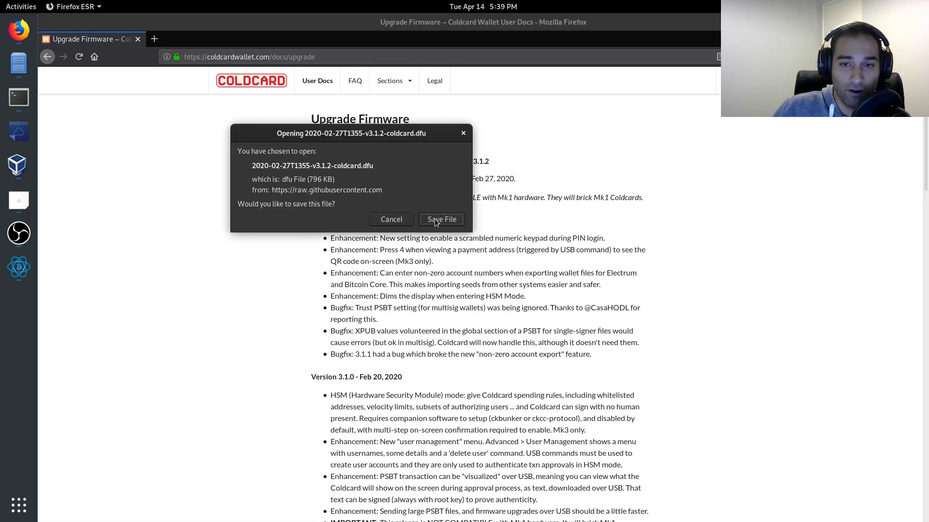
pyautogui.click(434, 220)
pyautogui.click(247, 188)
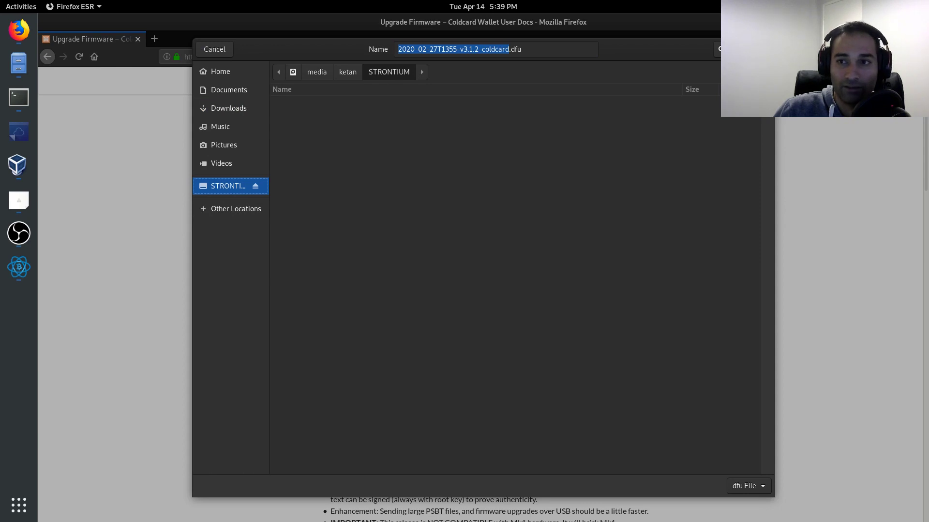
pyautogui.press('Return')
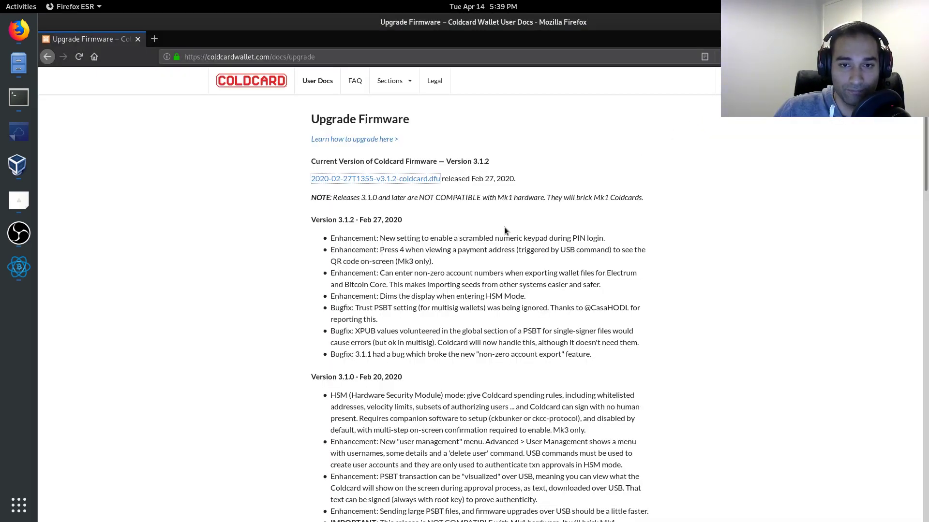
pyautogui.click(504, 228)
pyautogui.scroll(-1, 452, 232)
pyautogui.scroll(-1, 452, 231)
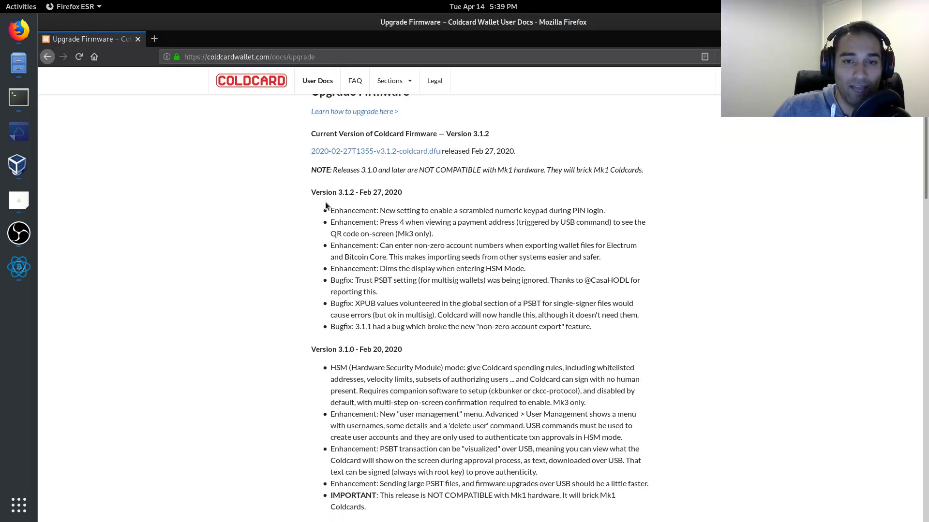
pyautogui.moveTo(322, 170); pyautogui.dragTo(634, 170)
pyautogui.click(634, 170)
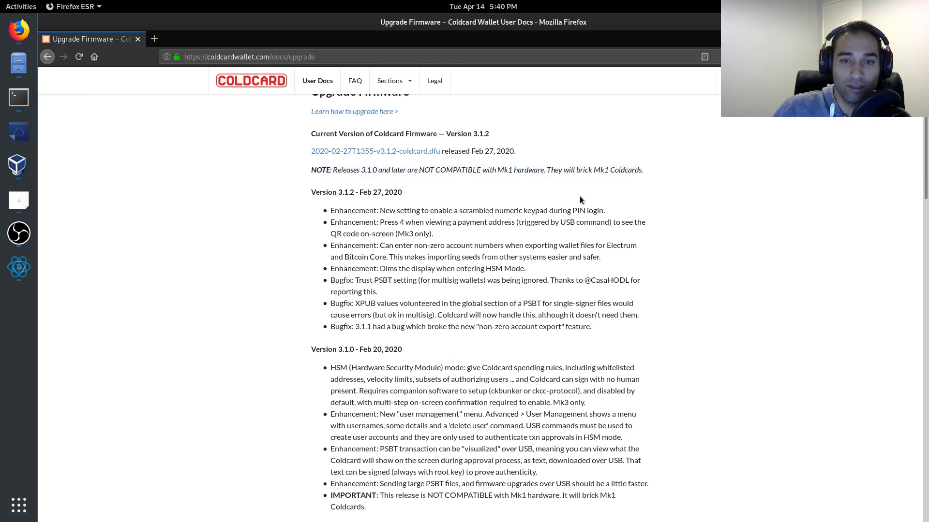
pyautogui.scroll(-2, 387, 236)
pyautogui.moveTo(331, 182); pyautogui.dragTo(619, 298)
pyautogui.click(619, 298)
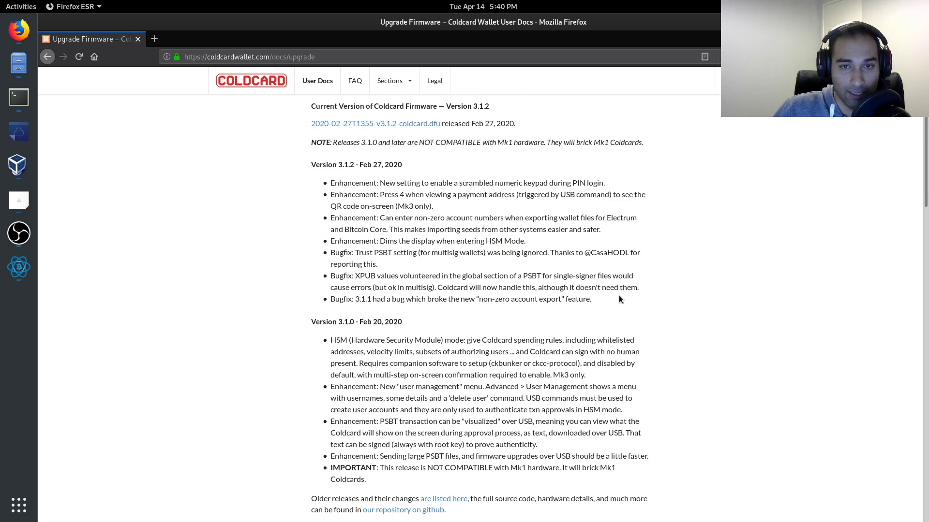
pyautogui.scroll(3, 619, 298)
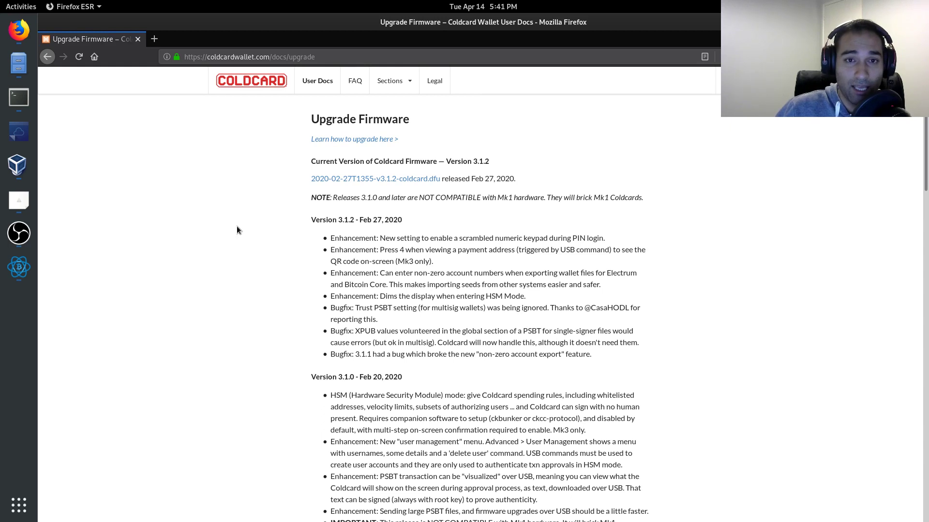
# Use the COLDCARD logo in the site header to load the Coldcard Wallet home page.
pyautogui.click(253, 81)
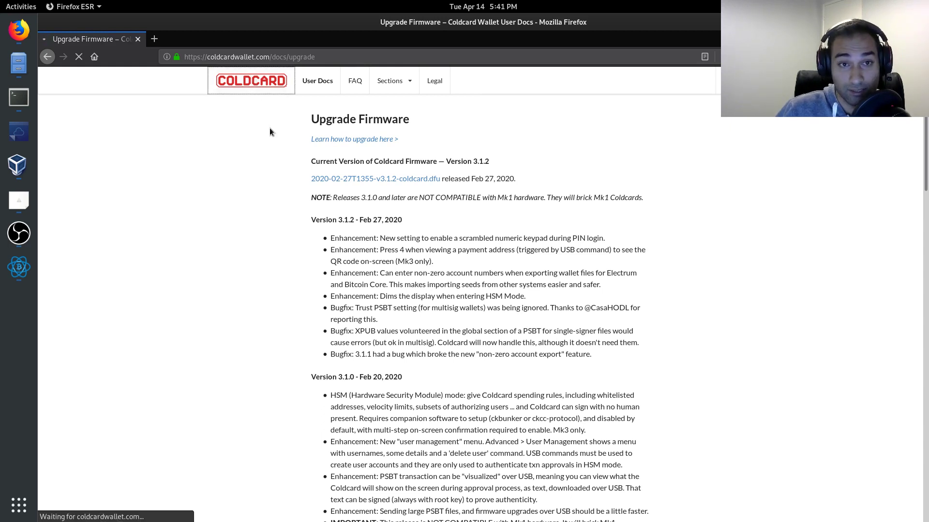